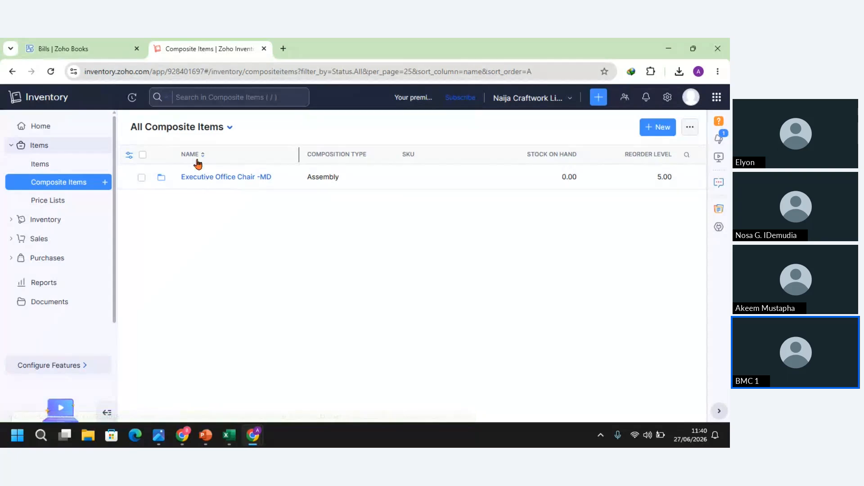
{"action": "left_click", "coordinate": [689, 128]}
{"action": "mouse_move", "coordinate": [648, 180]}
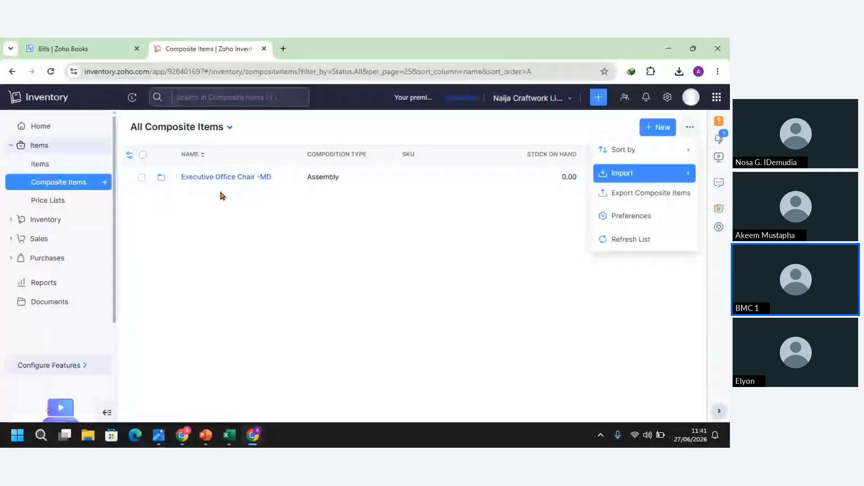
Step: Start a new inventory assembly for the composite item Executive Office Chair -MD
{"action": "left_click", "coordinate": [14, 220]}
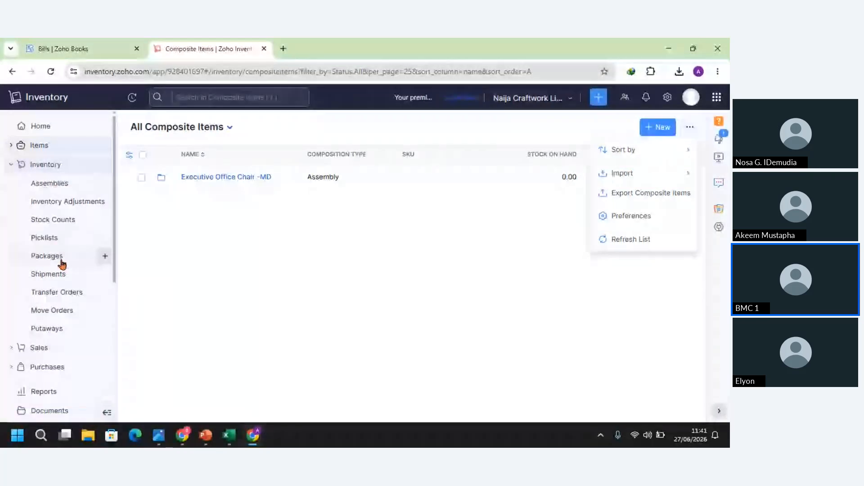
{"action": "left_click", "coordinate": [56, 185]}
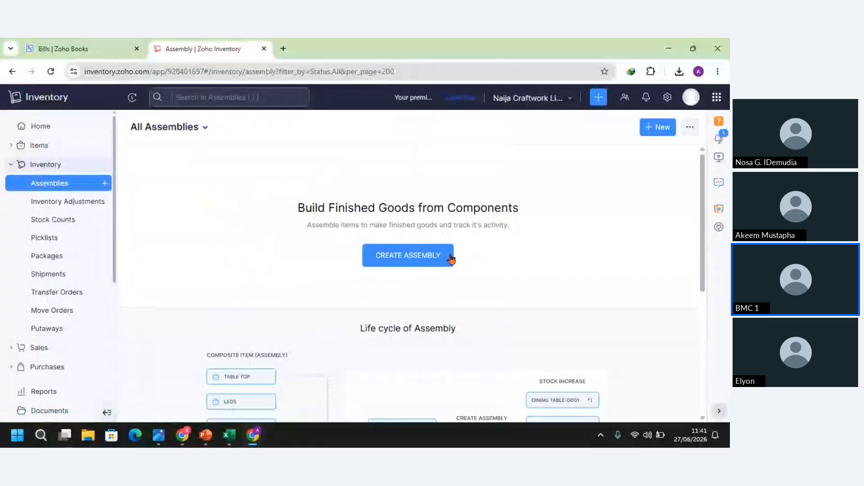
{"action": "left_click", "coordinate": [657, 130]}
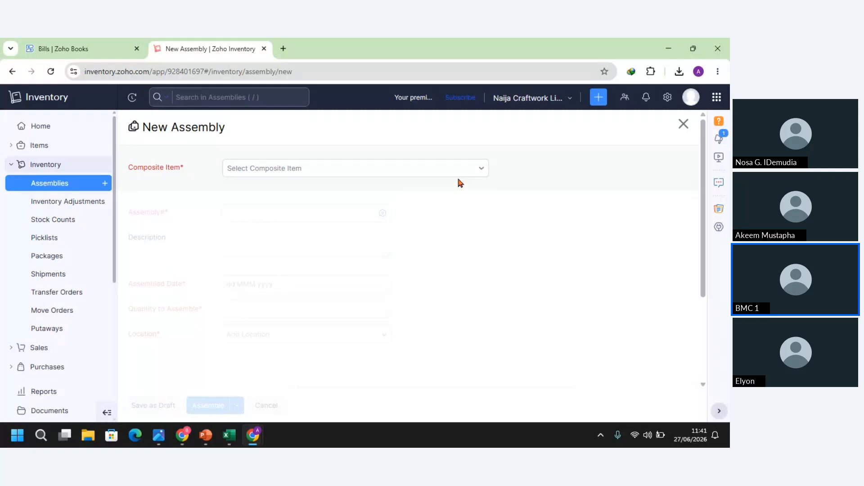
{"action": "left_click", "coordinate": [464, 170]}
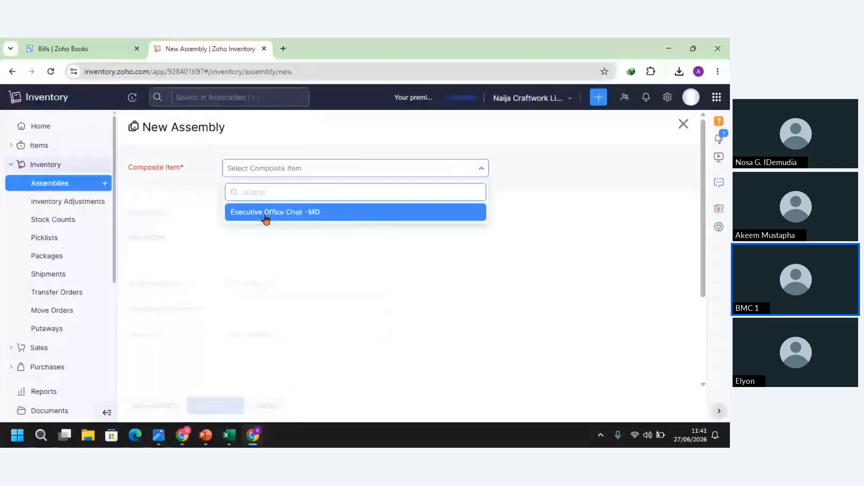
{"action": "left_click", "coordinate": [279, 216]}
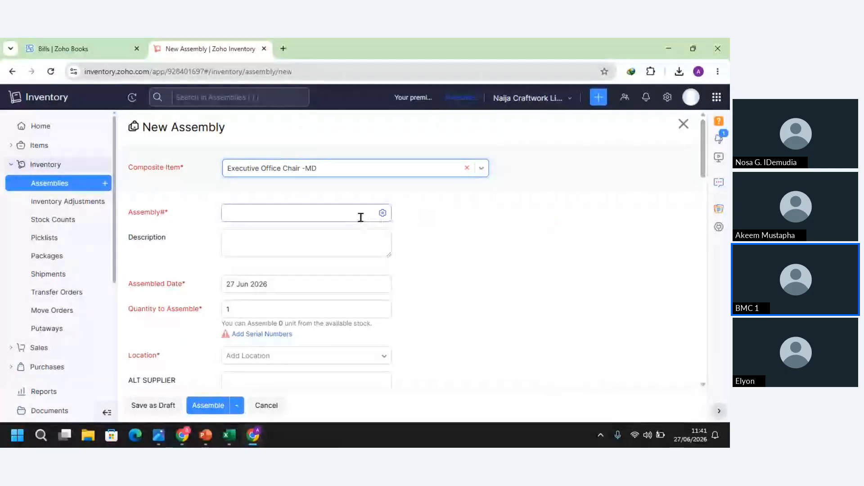
Step: Enter 001 as the assembly number and set the quantity to assemble to 10
{"action": "left_click", "coordinate": [361, 217]}
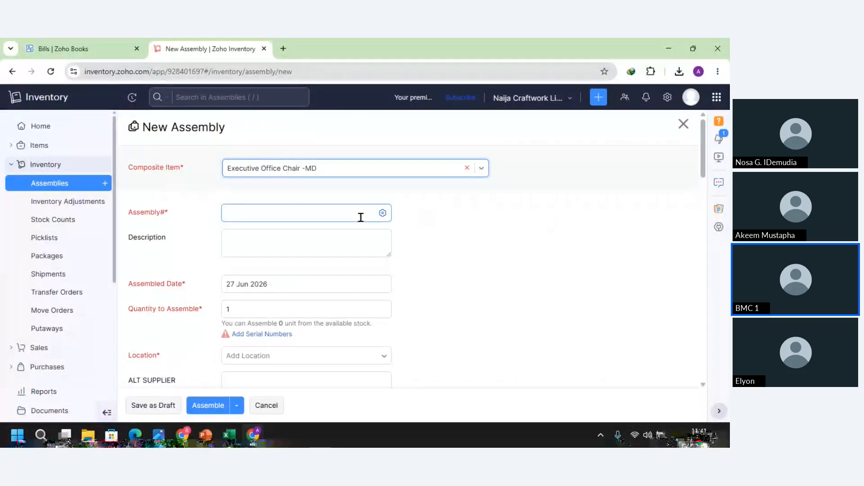
{"action": "type", "text": "001"}
{"action": "left_click", "coordinate": [262, 239]}
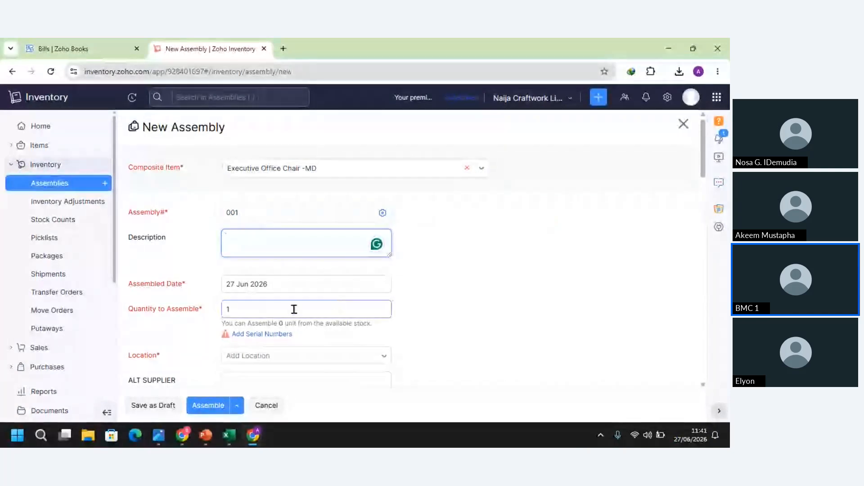
{"action": "left_click", "coordinate": [262, 311]}
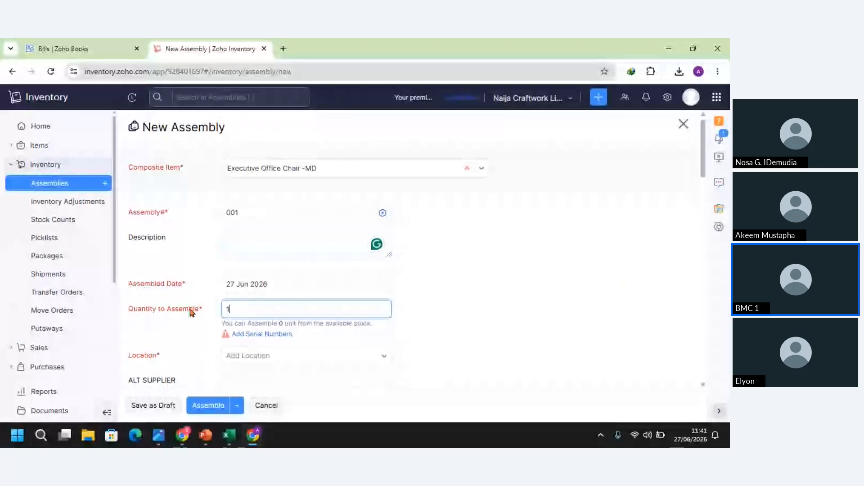
{"action": "type", "text": "0"}
{"action": "key", "text": "Tab"}
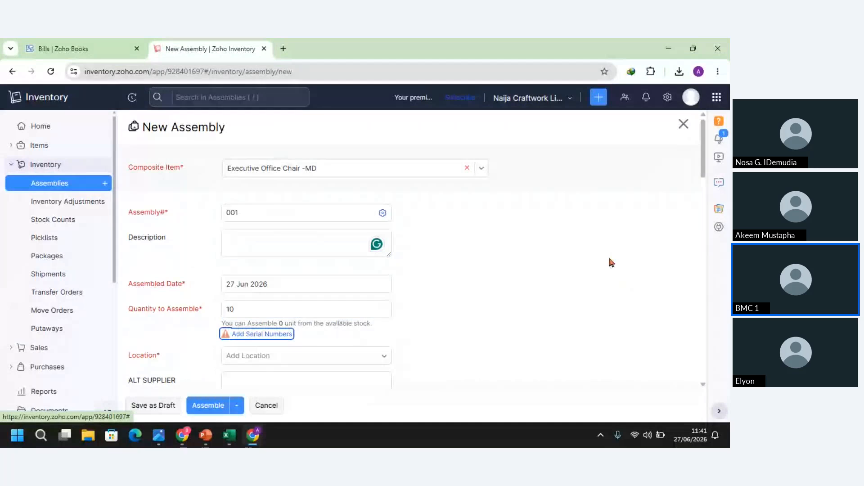
Step: Review the associated items and the labour service, and try to submit the assembly
{"action": "left_click_drag", "start_coordinate": [705, 158], "coordinate": [705, 188]}
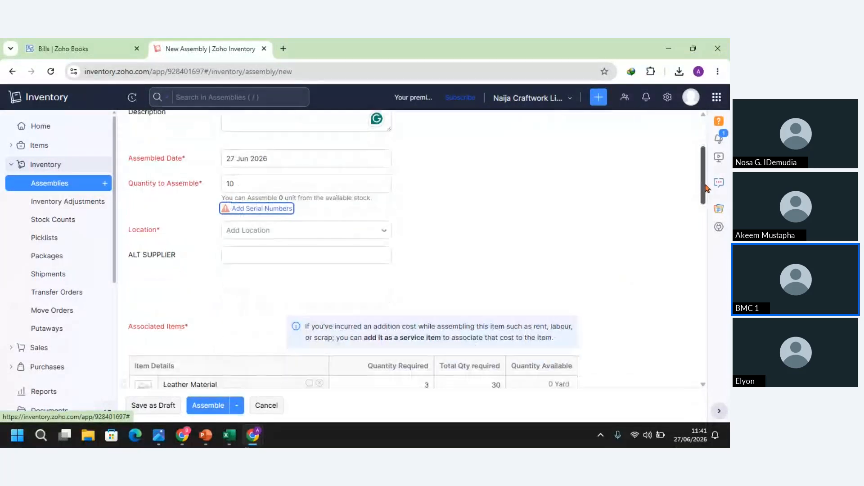
{"action": "scroll", "coordinate": [552, 207], "scroll_direction": "down", "scroll_amount": 5}
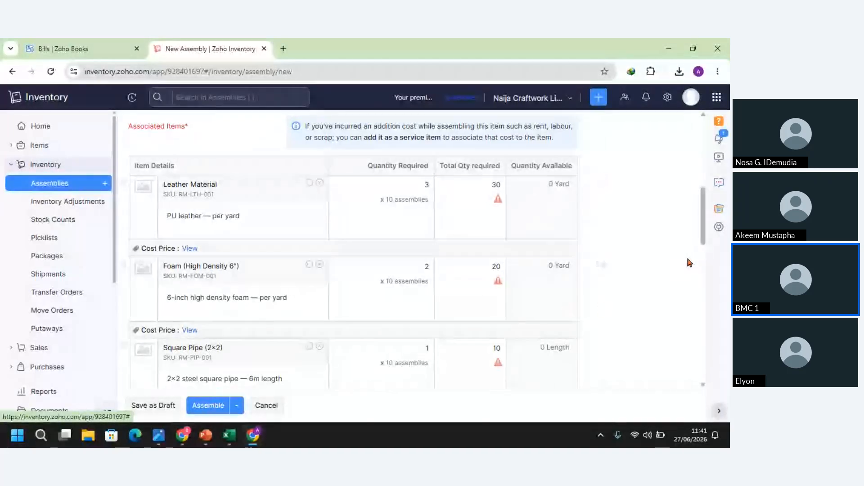
{"action": "left_click_drag", "start_coordinate": [699, 205], "coordinate": [682, 326]}
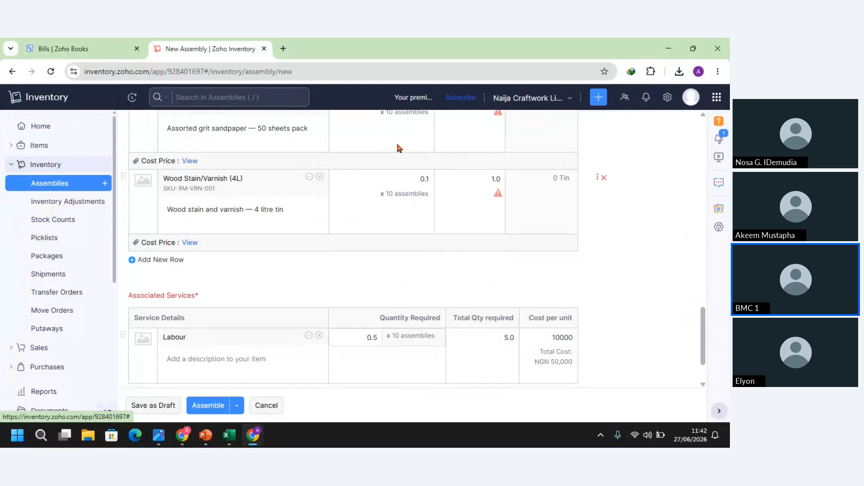
{"action": "left_click", "coordinate": [237, 374]}
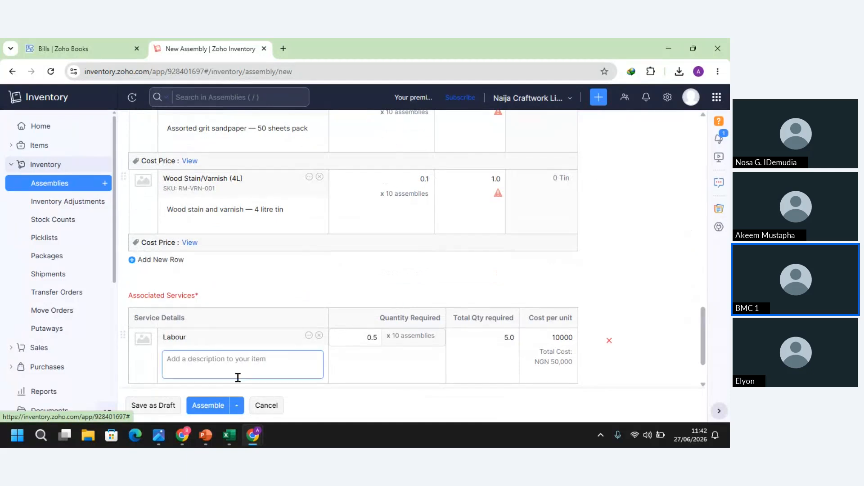
{"action": "left_click", "coordinate": [211, 405]}
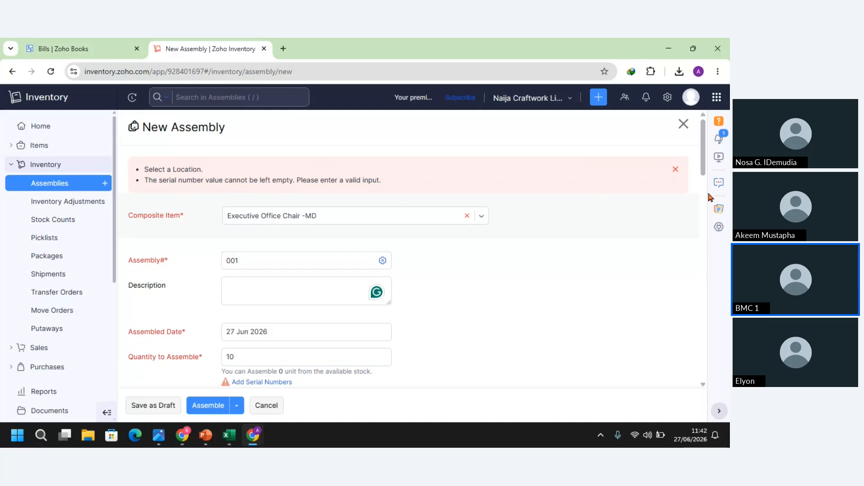
Step: Generate 10 serial numbers starting at 0001 for the chairs and save them to the assembly
{"action": "scroll", "coordinate": [703, 164], "scroll_direction": "down", "scroll_amount": 2}
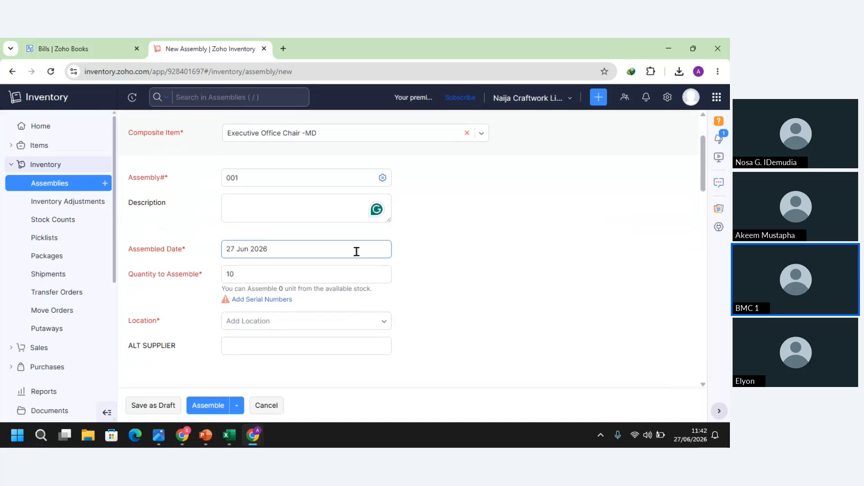
{"action": "left_click", "coordinate": [272, 308]}
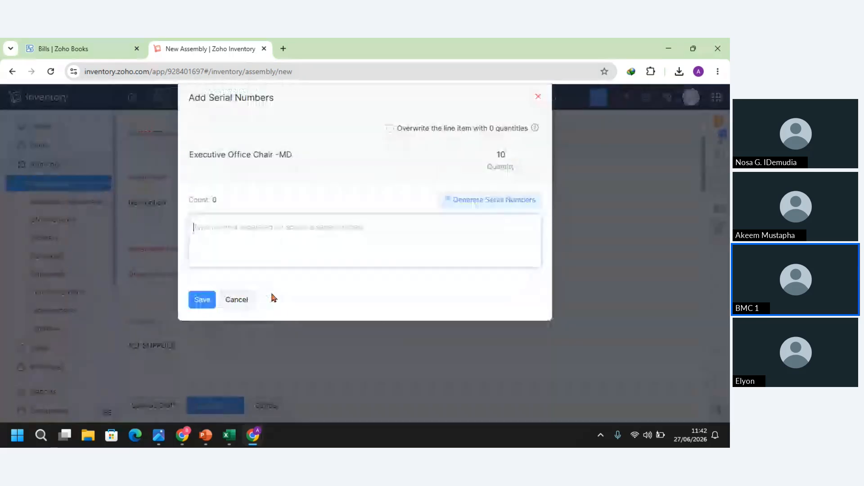
{"action": "left_click", "coordinate": [503, 201]}
{"action": "left_click", "coordinate": [506, 227]}
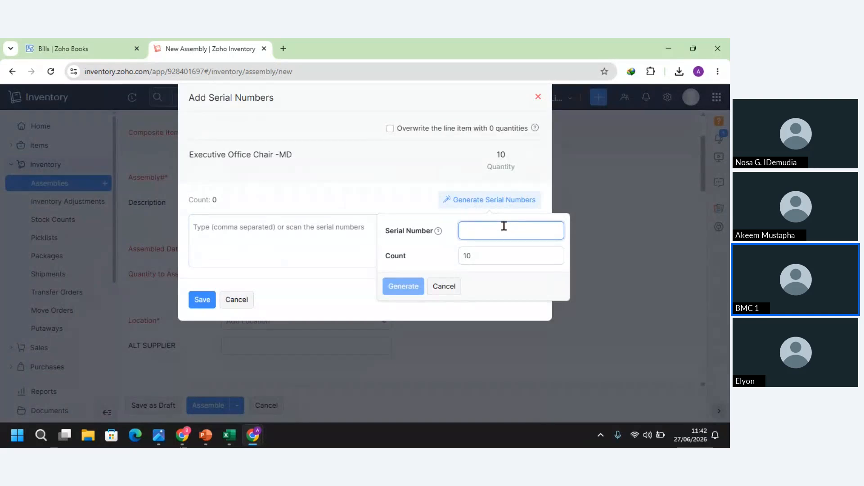
{"action": "type", "text": "00"}
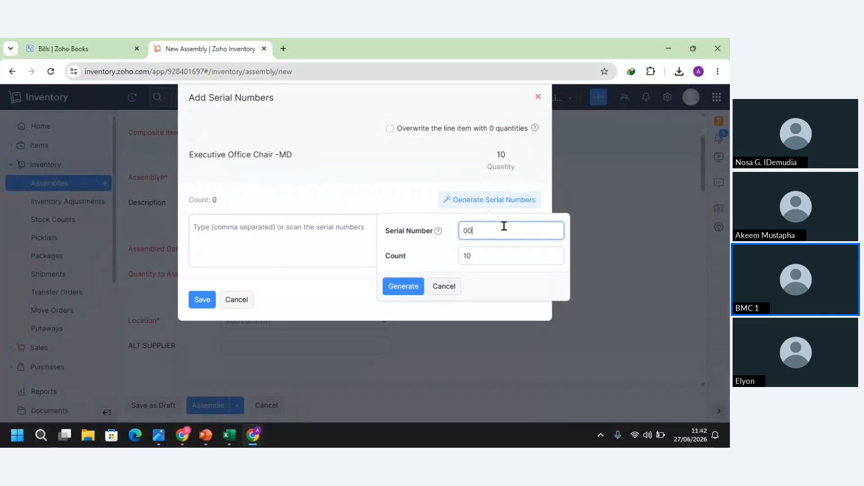
{"action": "type", "text": "01"}
{"action": "left_click", "coordinate": [406, 287]}
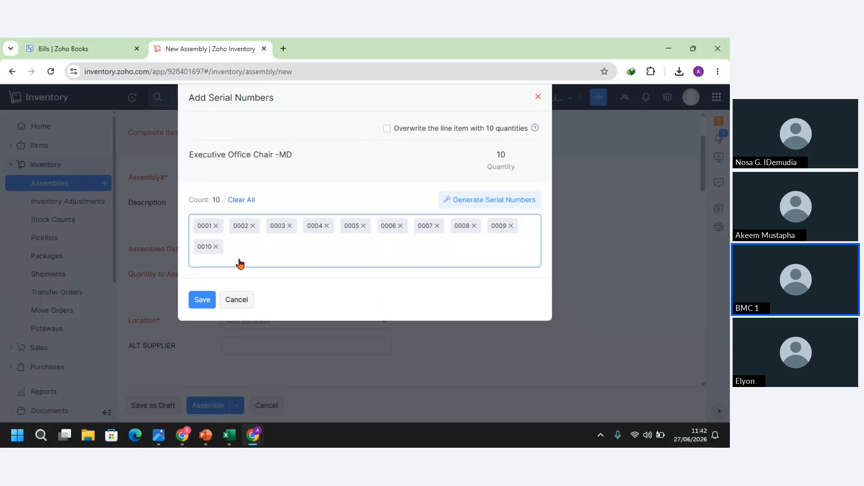
{"action": "left_click", "coordinate": [211, 308]}
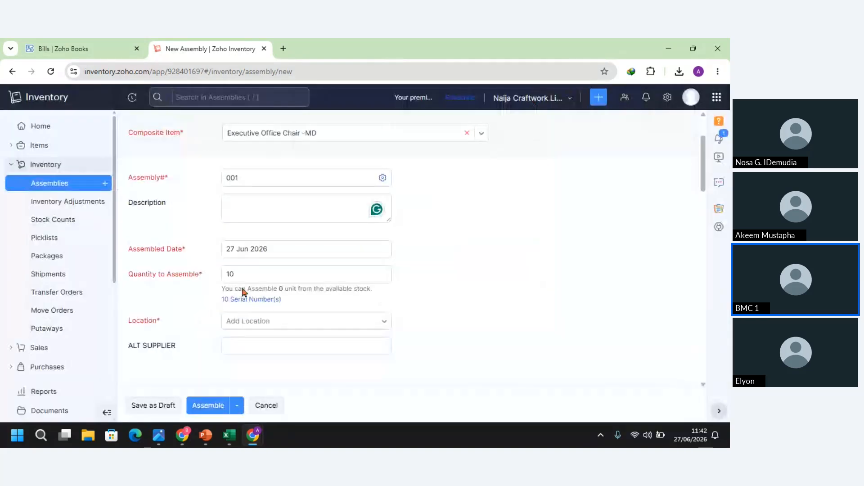
Step: Set the assembly location to Head Office and accept the removal of the associated serial numbers
{"action": "left_click", "coordinate": [347, 322]}
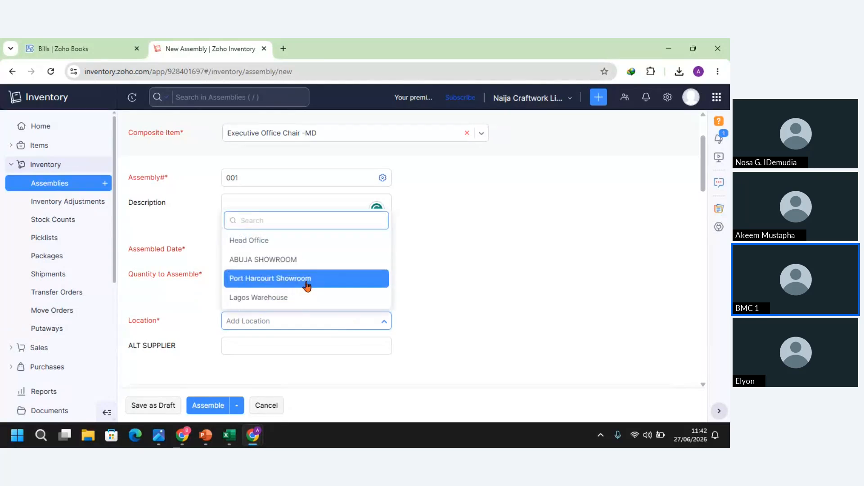
{"action": "left_click", "coordinate": [298, 248]}
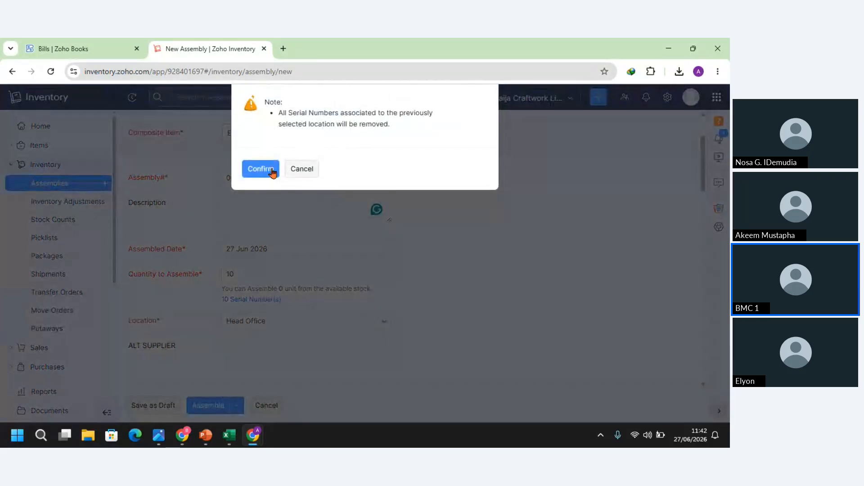
{"action": "left_click", "coordinate": [272, 172]}
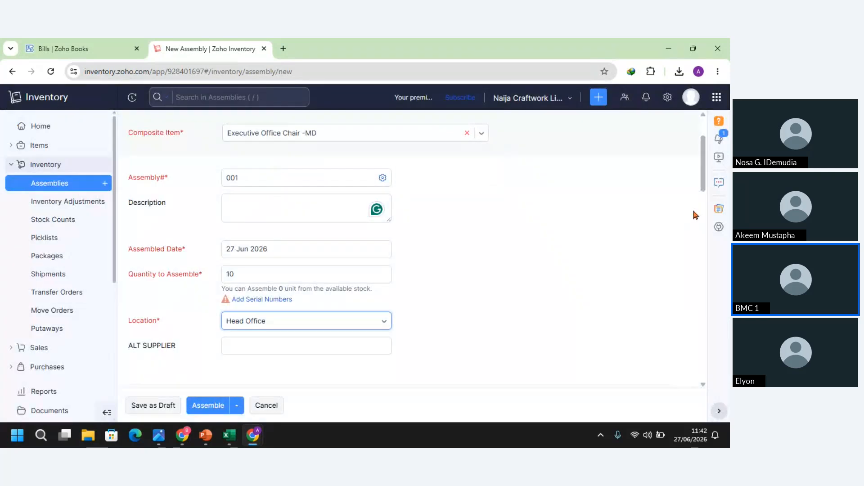
Step: Try to submit the assembly at Head Office, proceeding despite the components going out of stock
{"action": "left_click_drag", "start_coordinate": [705, 182], "coordinate": [716, 373]}
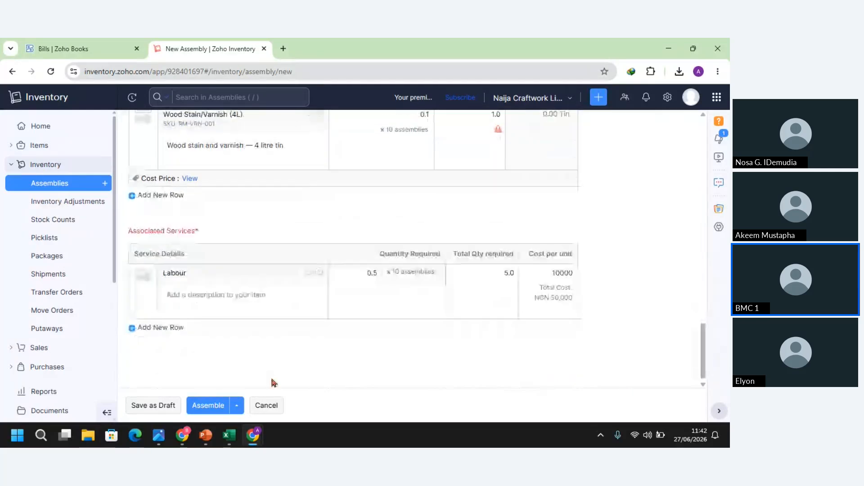
{"action": "left_click", "coordinate": [212, 406]}
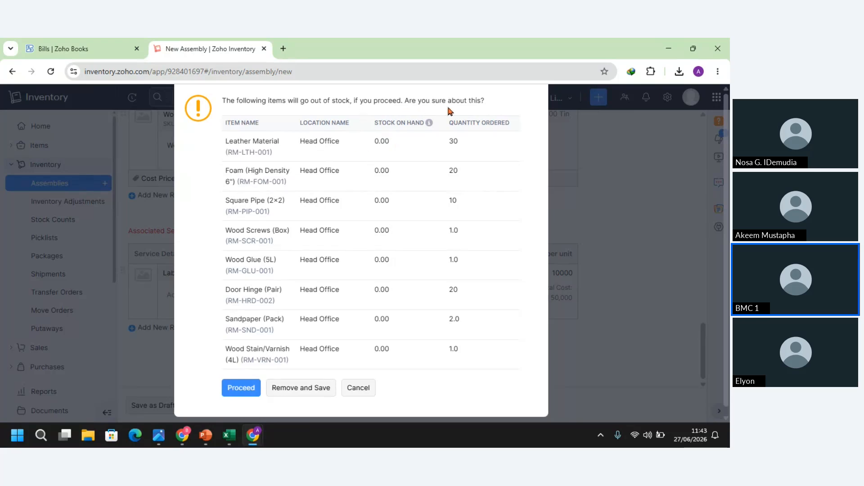
{"action": "left_click", "coordinate": [242, 388]}
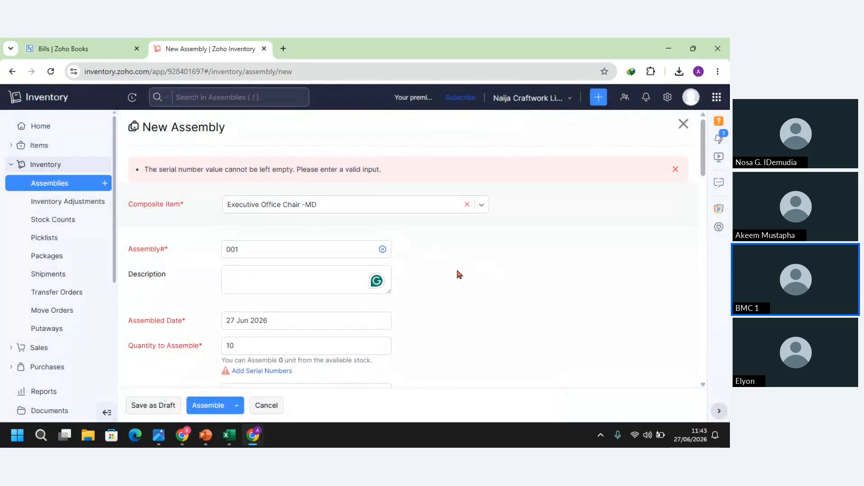
Step: Dismiss the serial number error notice on the new assembly form
{"action": "left_click", "coordinate": [232, 270]}
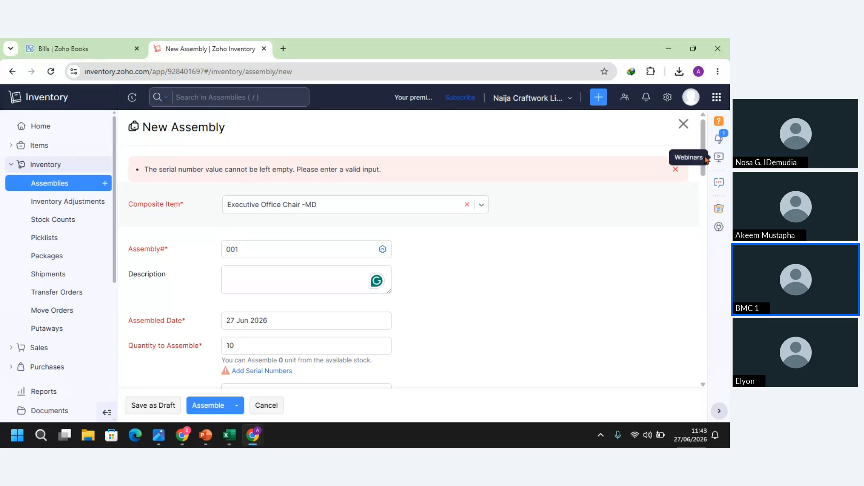
{"action": "left_click", "coordinate": [675, 169]}
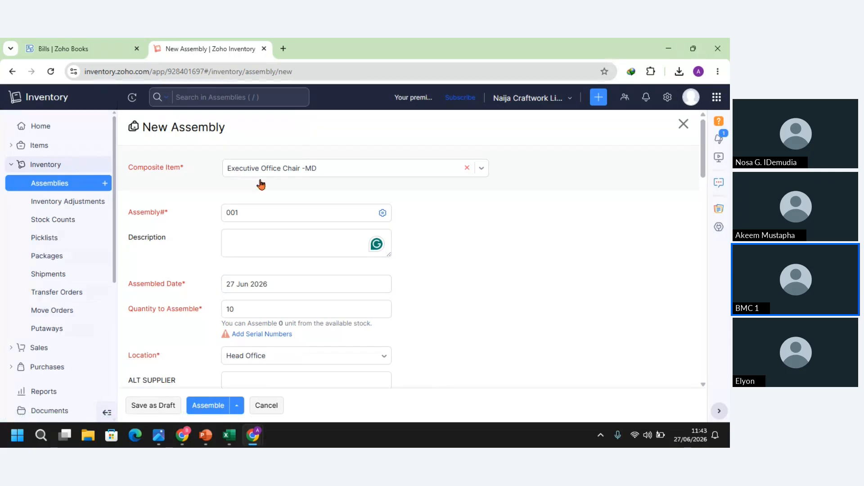
{"action": "left_click", "coordinate": [290, 243]}
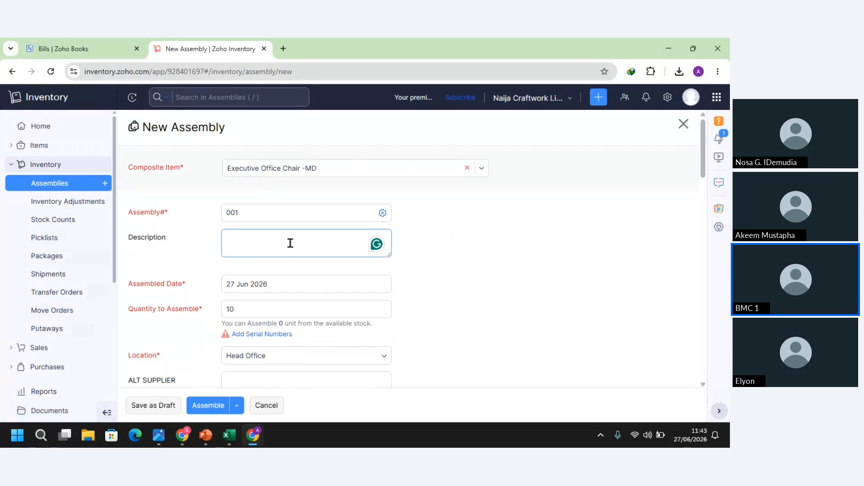
{"action": "left_click", "coordinate": [552, 258]}
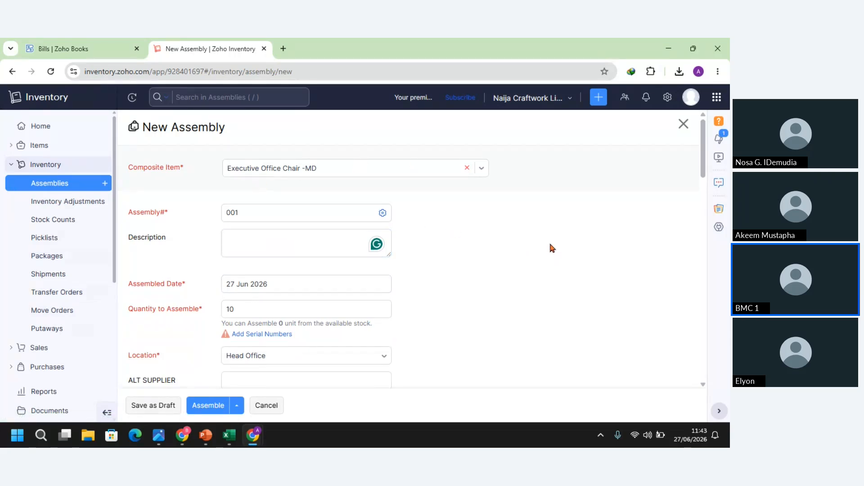